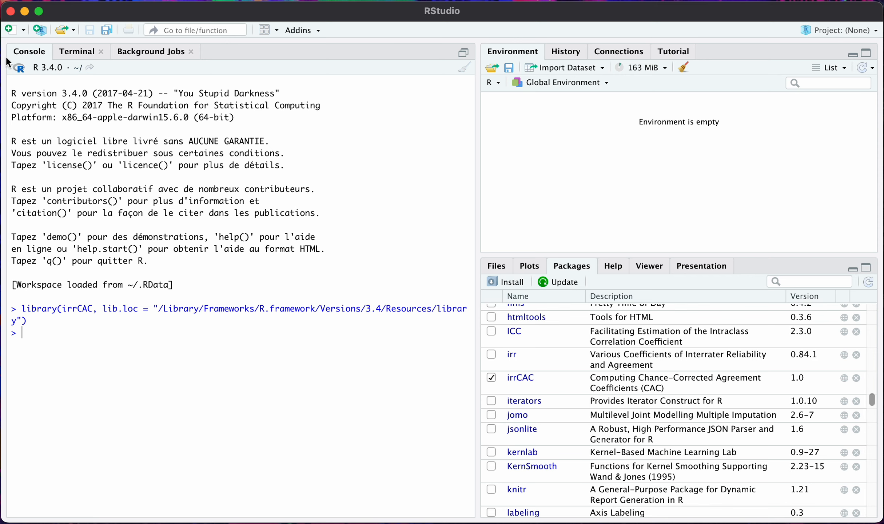
Import the Excel workbook Kappa2.xlsx from the Desktop as the dataset Kappa2, keeping the default import options.
{"action": "left_click", "coordinate": [1, 1]}
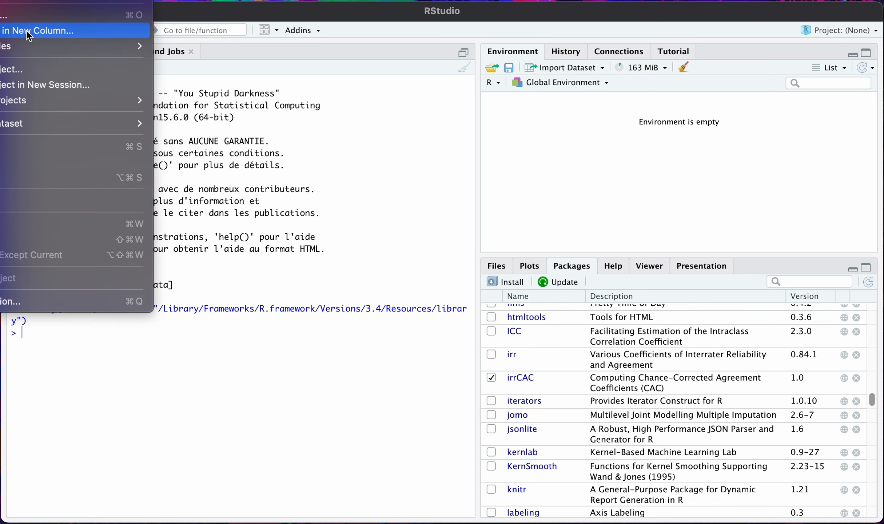
{"action": "mouse_move", "coordinate": [36, 125]}
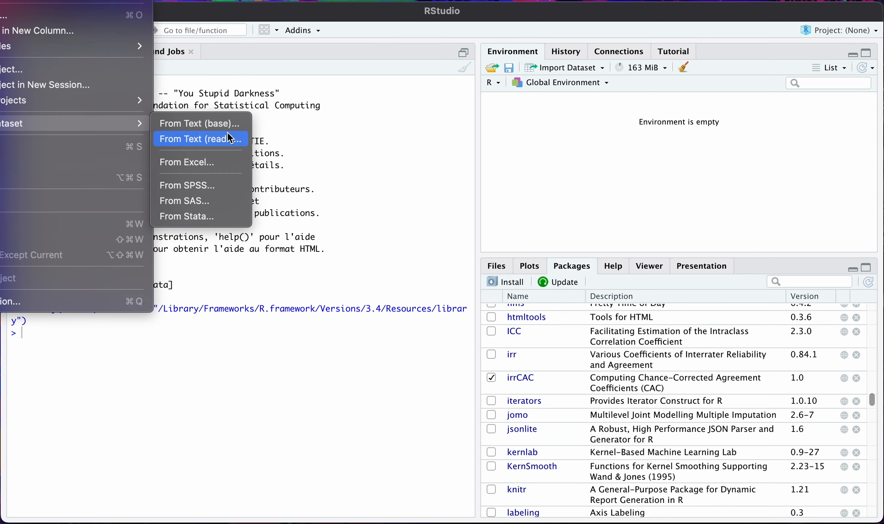
{"action": "left_click", "coordinate": [217, 168]}
{"action": "left_click", "coordinate": [780, 112]}
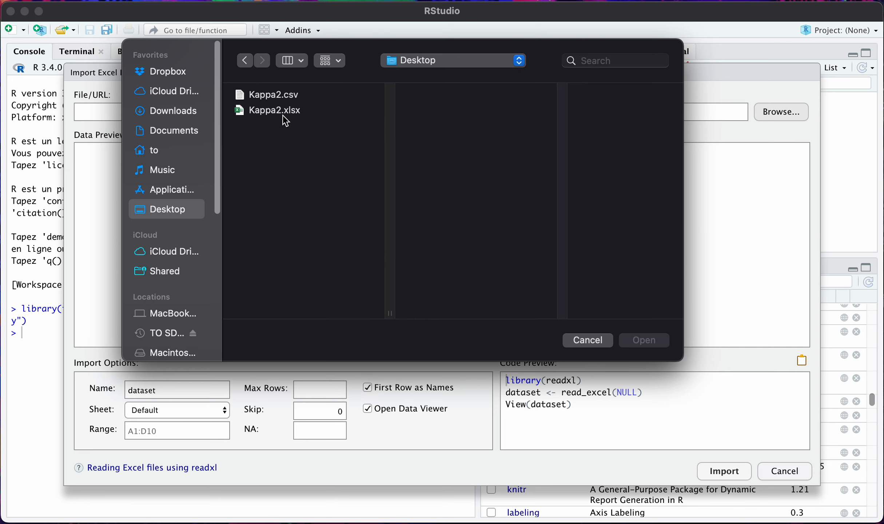
{"action": "left_click", "coordinate": [284, 116]}
{"action": "left_click", "coordinate": [641, 339]}
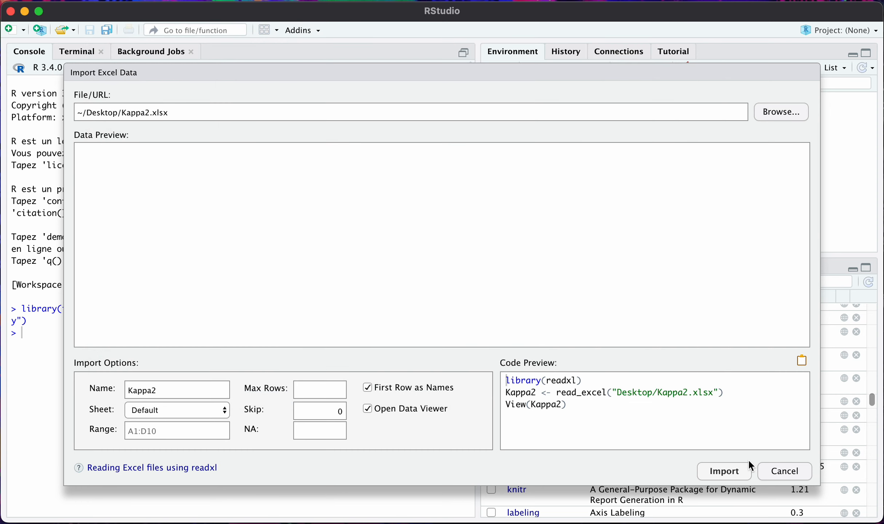
{"action": "left_click", "coordinate": [739, 470]}
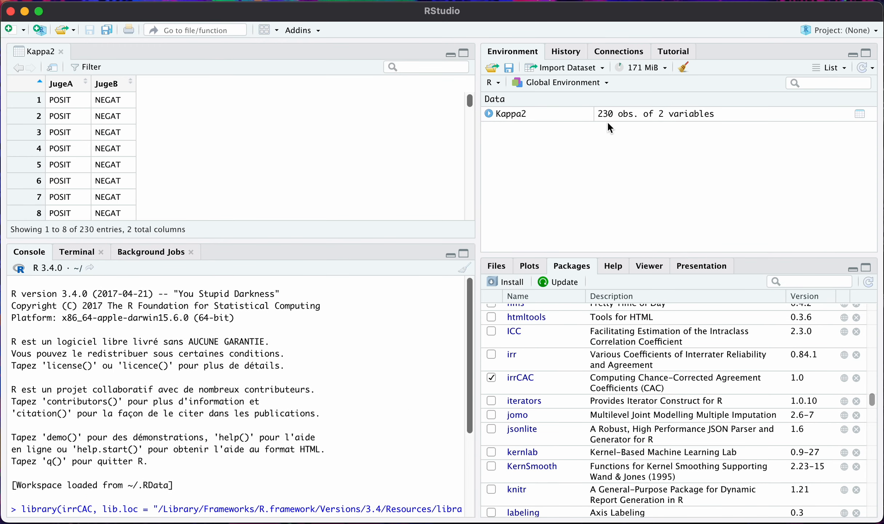
Attach the Kappa2 dataset by running attach(Kappa2) in the console.
{"action": "type", "text": "attah"}
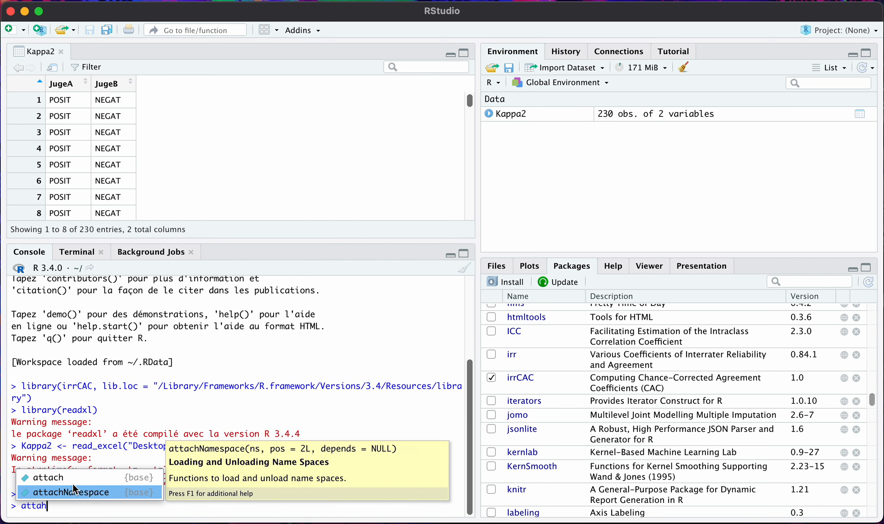
{"action": "left_click", "coordinate": [76, 475]}
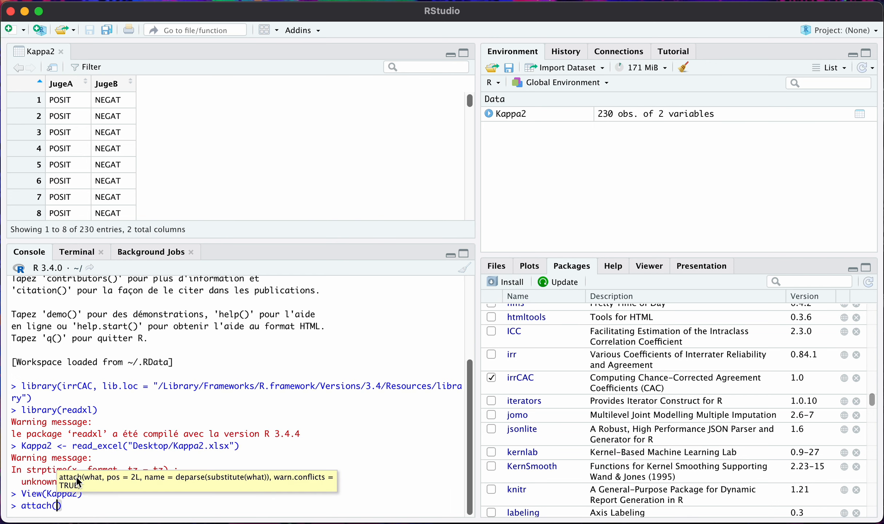
{"action": "type", "text": "Kappa2"}
{"action": "key", "text": "Return"}
Browse the irrCAC package documentation and open the help page for the gwet.ac1.raw function.
{"action": "left_click", "coordinate": [520, 377]}
{"action": "scroll", "coordinate": [590, 353], "scroll_direction": "down", "scroll_amount": 5}
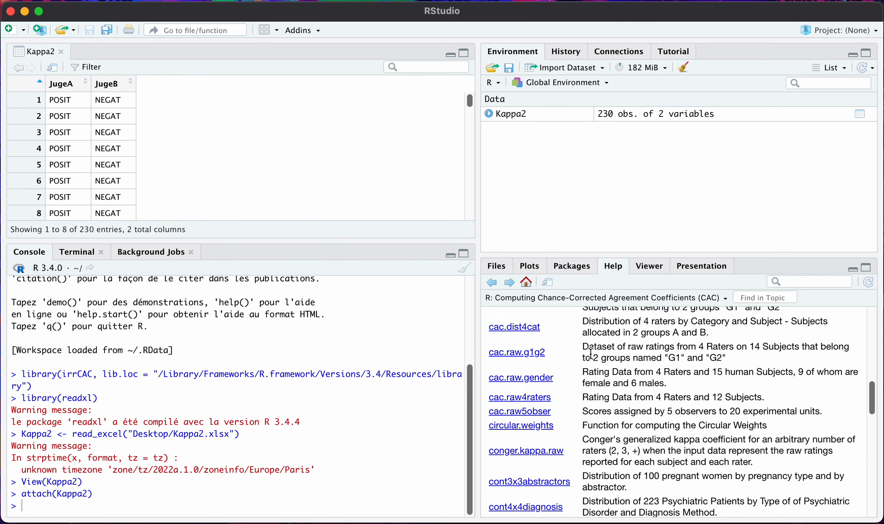
{"action": "scroll", "coordinate": [590, 352], "scroll_direction": "down", "scroll_amount": 2}
{"action": "scroll", "coordinate": [546, 367], "scroll_direction": "up", "scroll_amount": 10}
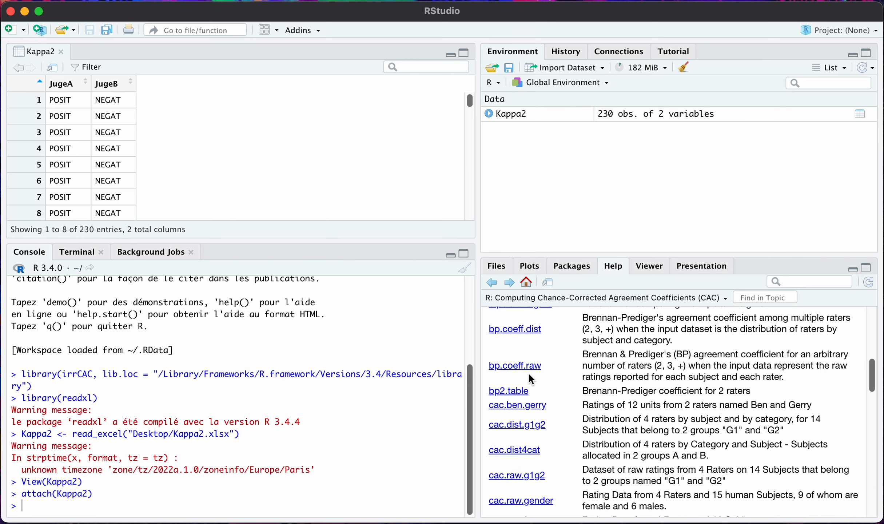
{"action": "scroll", "coordinate": [508, 370], "scroll_direction": "down", "scroll_amount": 3}
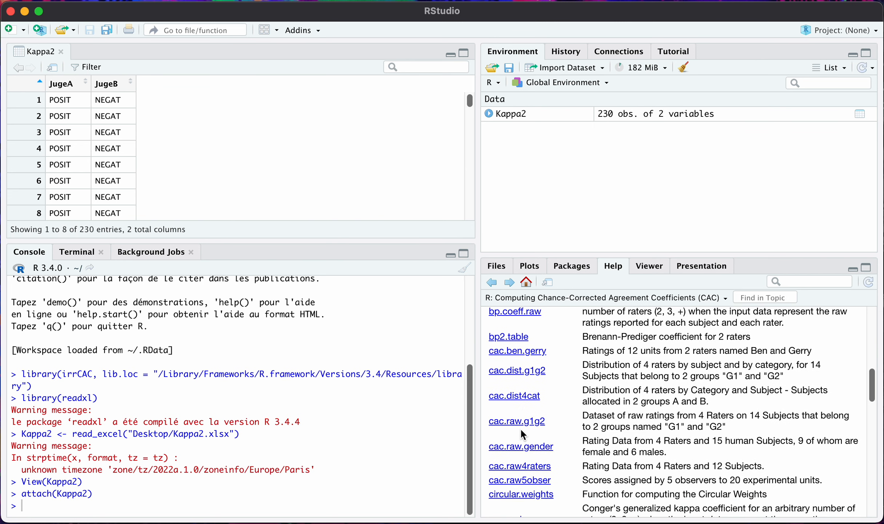
{"action": "scroll", "coordinate": [523, 427], "scroll_direction": "down", "scroll_amount": 10}
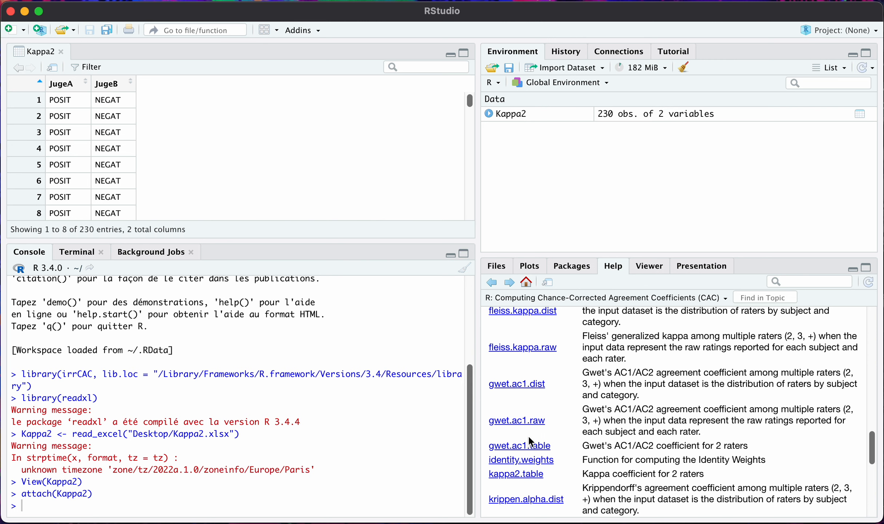
{"action": "left_click", "coordinate": [526, 423]}
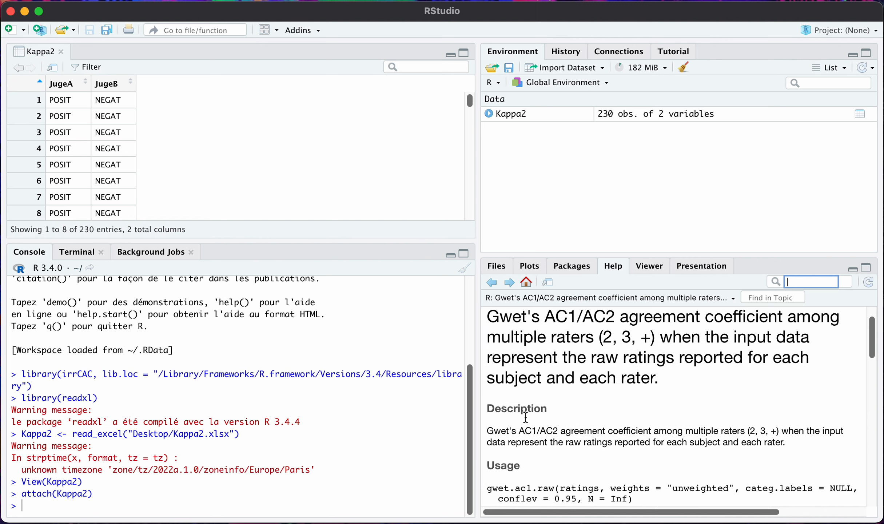
Read the usage and arguments of gwet.ac1.raw, especially the ratings input format and the weights option.
{"action": "scroll", "coordinate": [526, 418], "scroll_direction": "down", "scroll_amount": 2}
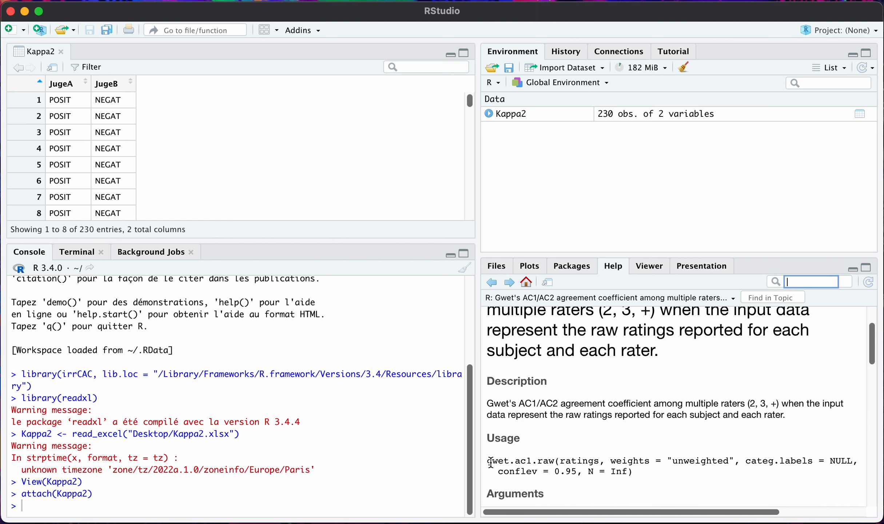
{"action": "left_click_drag", "start_coordinate": [488, 461], "coordinate": [557, 461]}
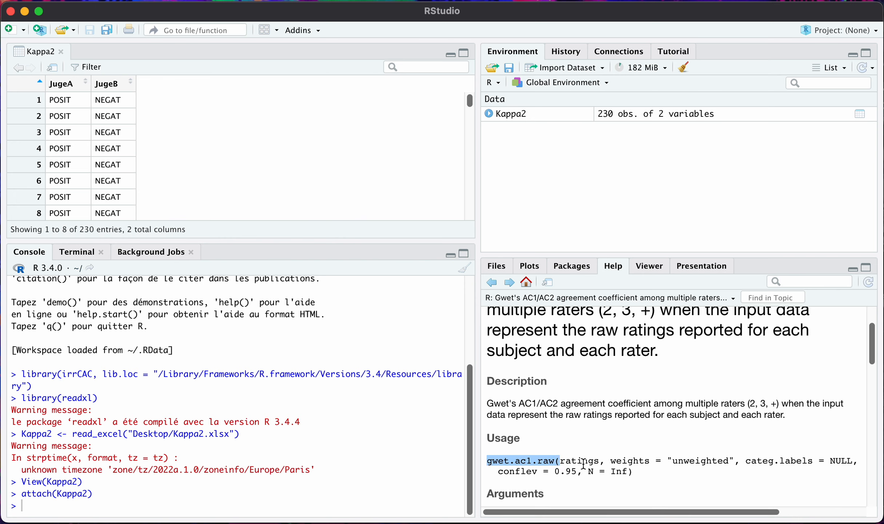
{"action": "left_click_drag", "start_coordinate": [572, 462], "coordinate": [593, 462]}
{"action": "scroll", "coordinate": [566, 450], "scroll_direction": "down", "scroll_amount": 2}
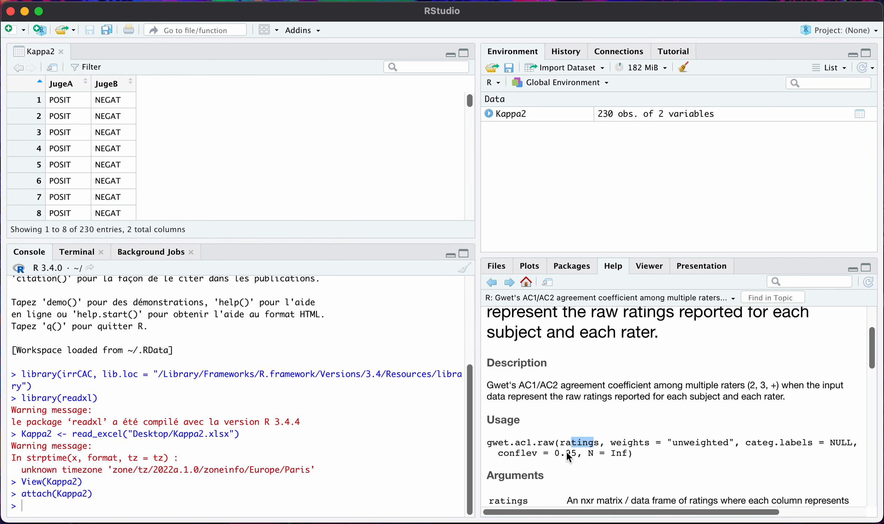
{"action": "scroll", "coordinate": [527, 468], "scroll_direction": "down", "scroll_amount": 1}
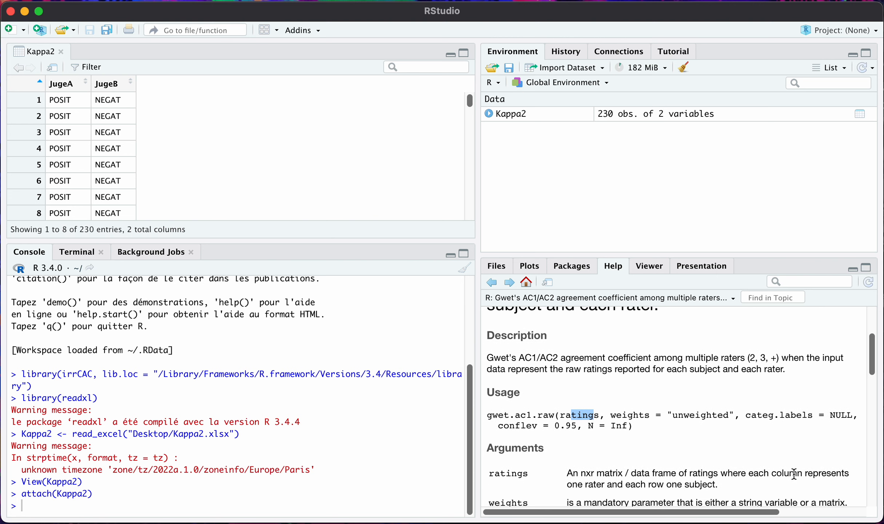
{"action": "left_click_drag", "start_coordinate": [616, 415], "coordinate": [740, 414]}
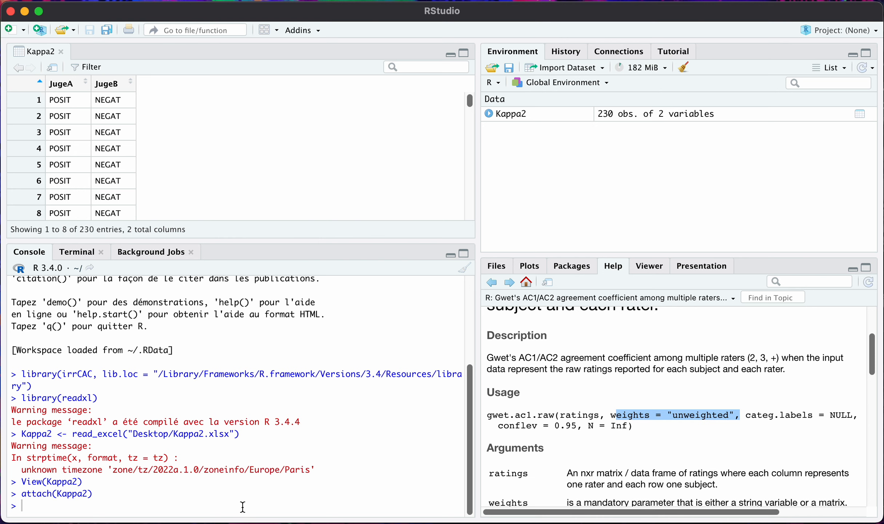
{"action": "left_click", "coordinate": [645, 416]}
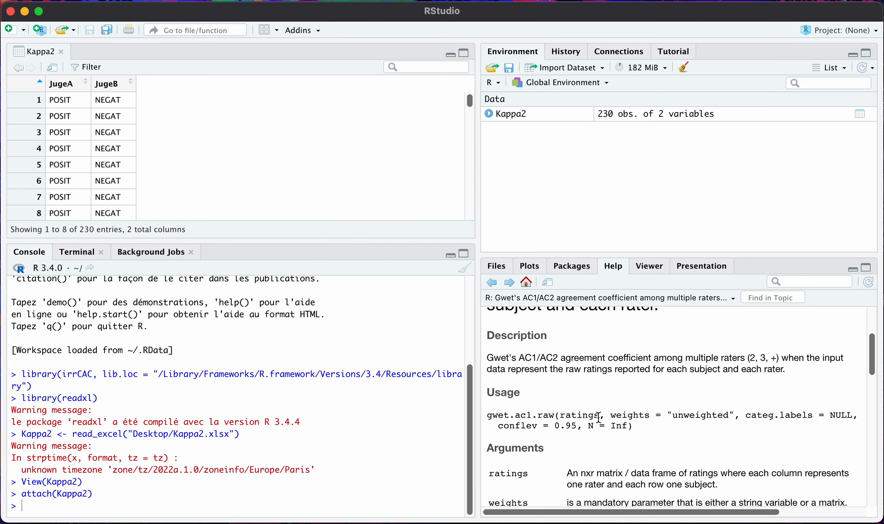
Create a data frame named ratings from JugeA and JugeB by running ratings<-data.frame(JugeA,JugeB).
{"action": "left_click", "coordinate": [123, 506]}
{"action": "type", "text": "ratings<-data.frame"}
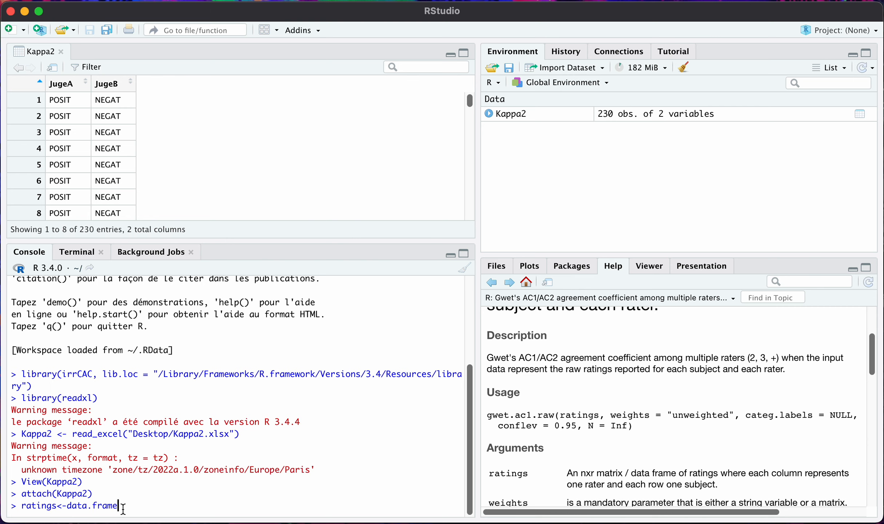
{"action": "type", "text": "(Juge"}
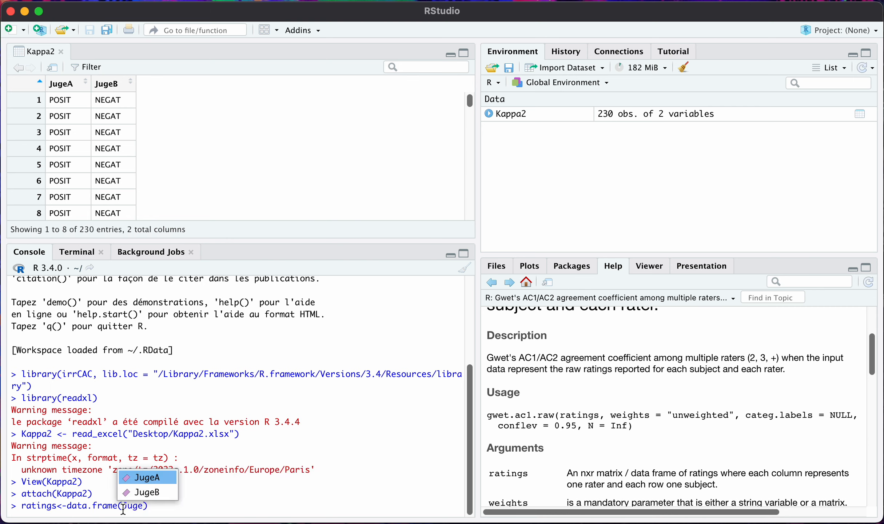
{"action": "left_click", "coordinate": [135, 479]}
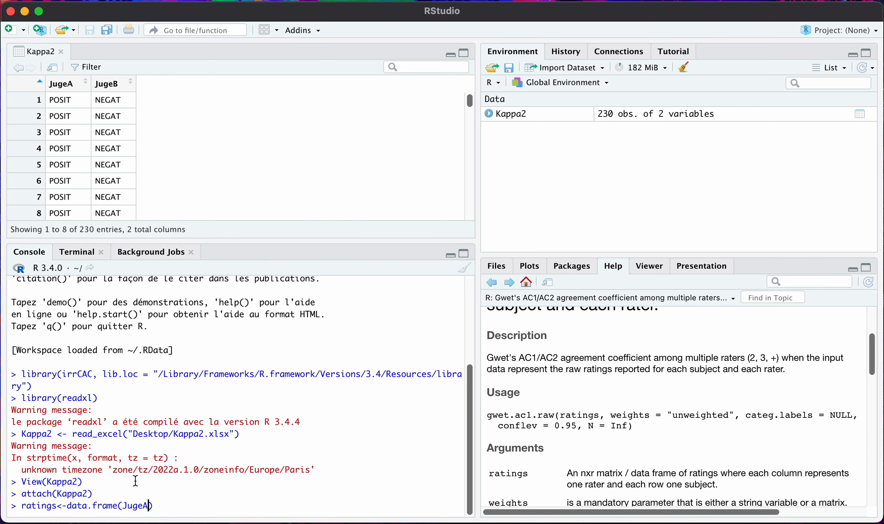
{"action": "type", "text": "; J"}
{"action": "key", "text": "BackSpace"}
{"action": "key", "text": "BackSpace"}
{"action": "key", "text": "BackSpace"}
{"action": "key", "text": "BackSpace"}
{"action": "type", "text": "A,Juge"}
{"action": "key", "text": "BackSpace"}
{"action": "type", "text": "ge"}
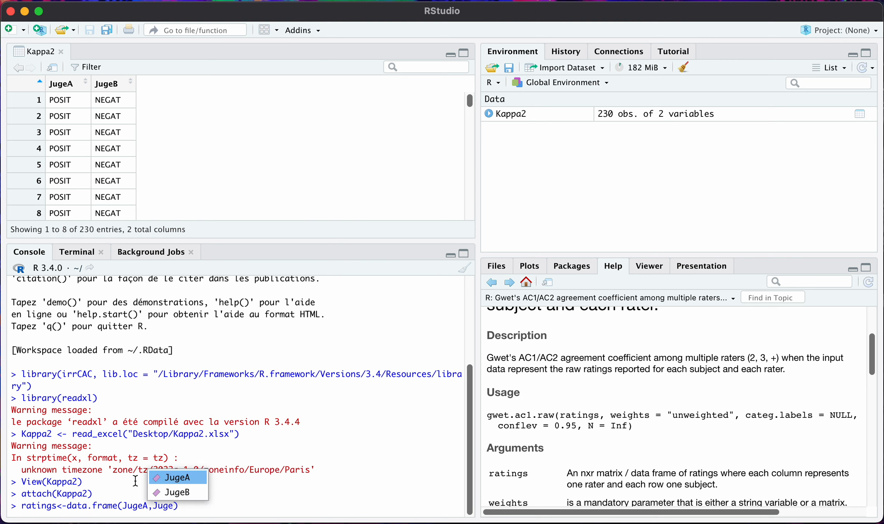
{"action": "type", "text": "B"}
{"action": "key", "text": "Return"}
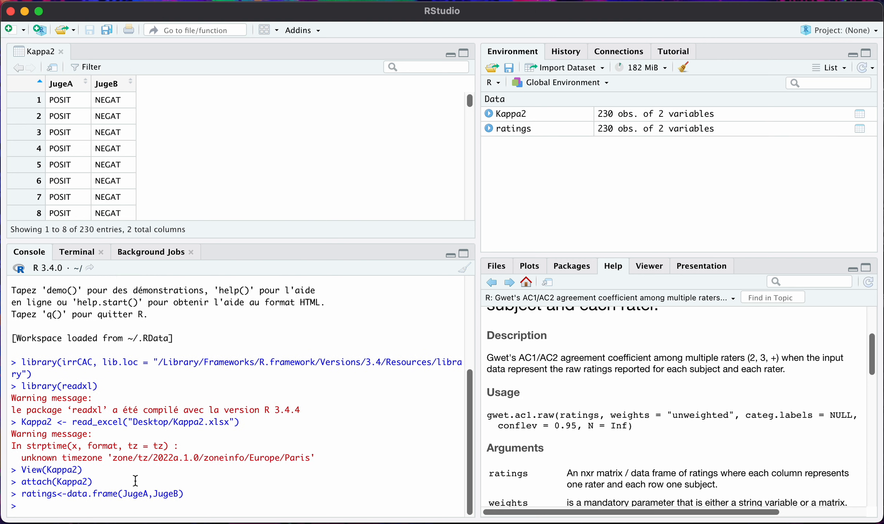
Compute Gwet's AC1 agreement coefficient for the ratings data frame by running gwet.ac1.raw(ratings).
{"action": "type", "text": "gwet.ac"}
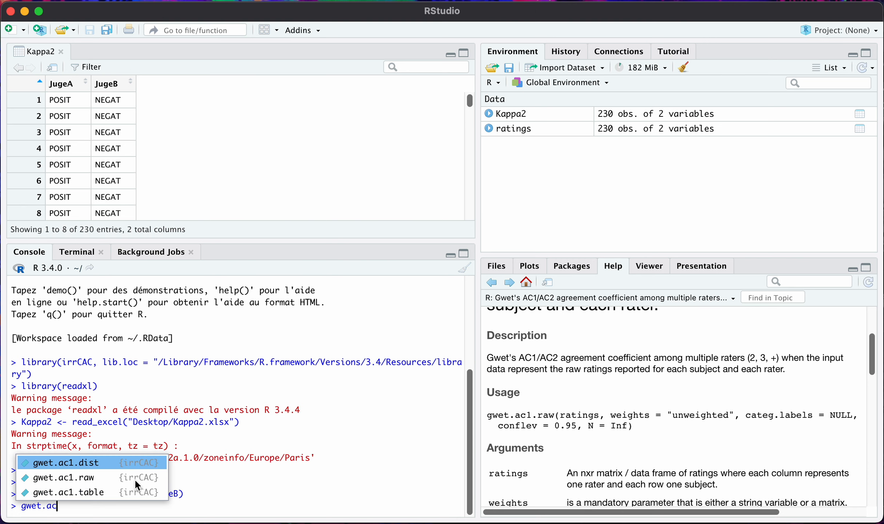
{"action": "left_click", "coordinate": [134, 478]}
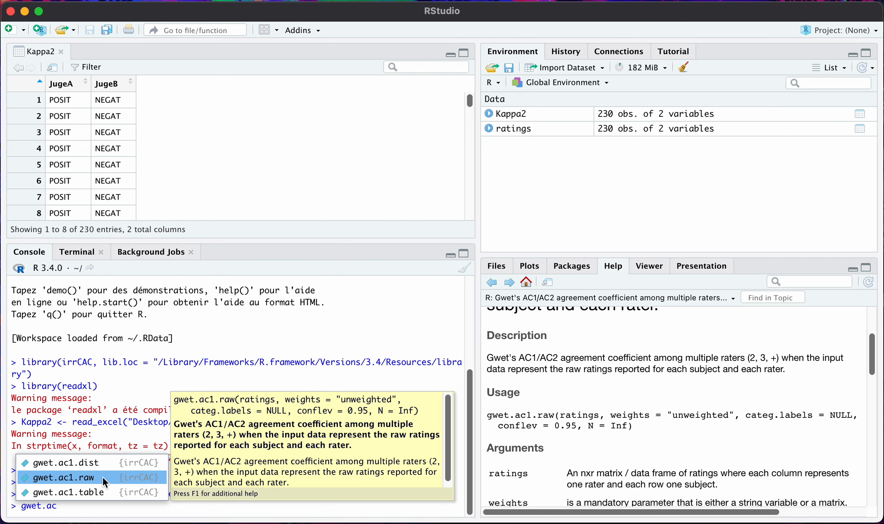
{"action": "key", "text": "Return"}
{"action": "type", "text": "rat"}
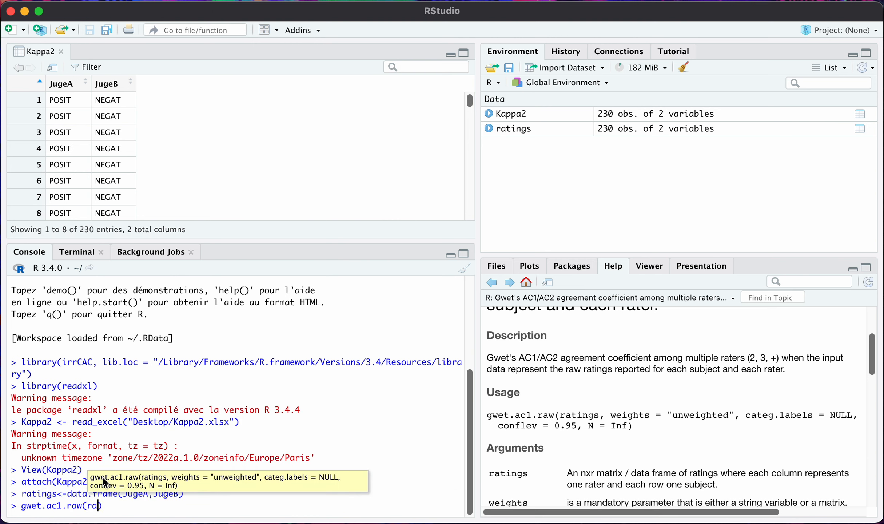
{"action": "type", "text": "ing"}
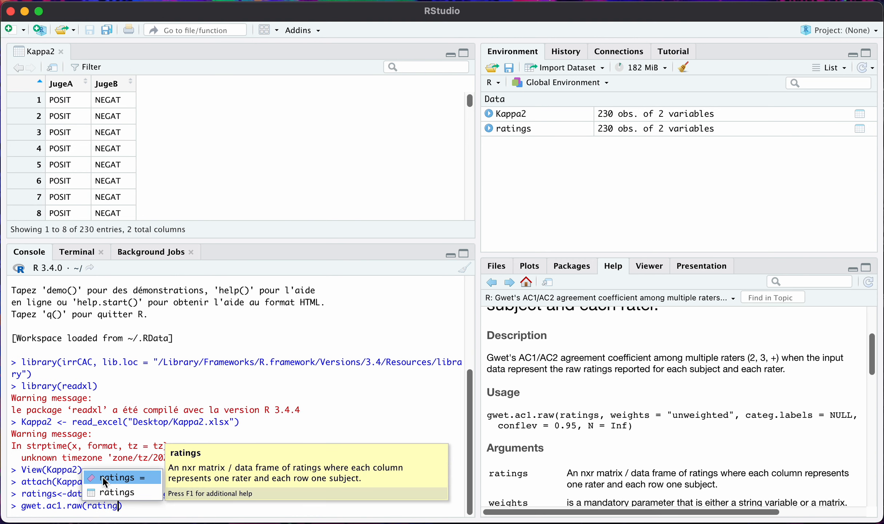
{"action": "left_click", "coordinate": [105, 491]}
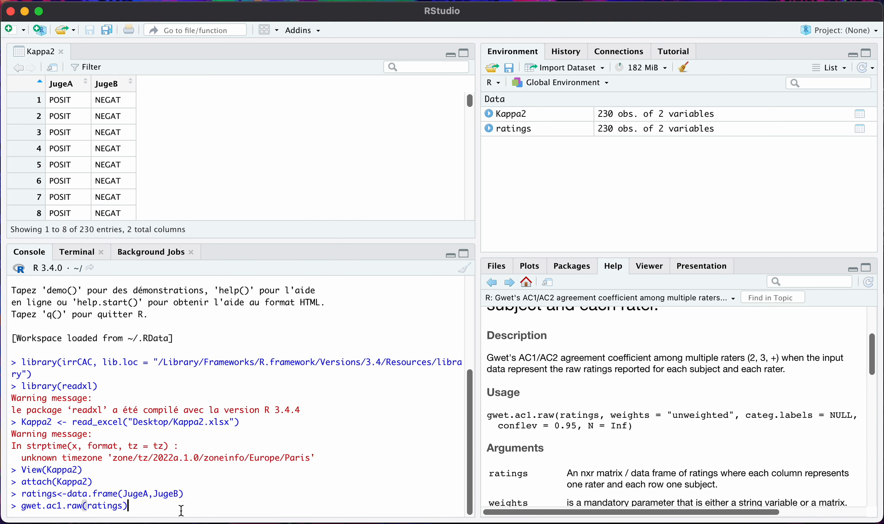
{"action": "key", "text": "Return"}
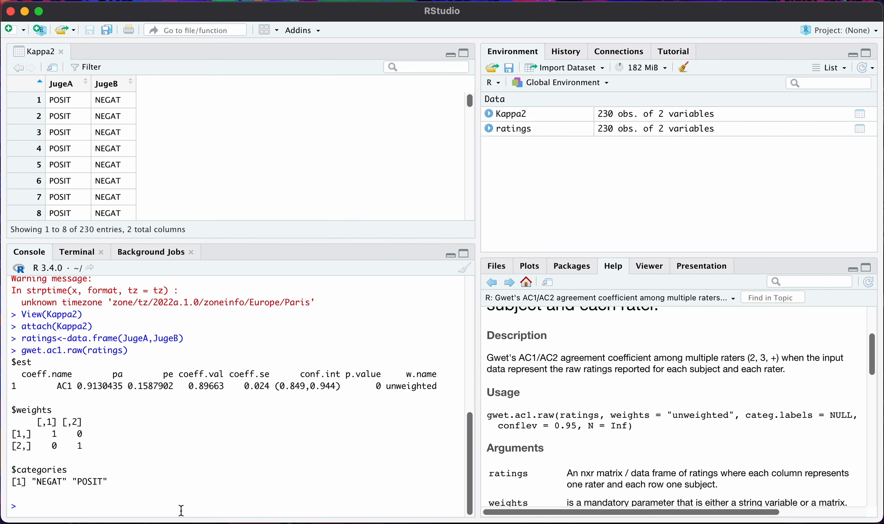
Examine the AC1 output's coefficient name, observed agreement (pa), chance agreement (pe) and coefficient value.
{"action": "left_click_drag", "start_coordinate": [77, 387], "coordinate": [32, 376]}
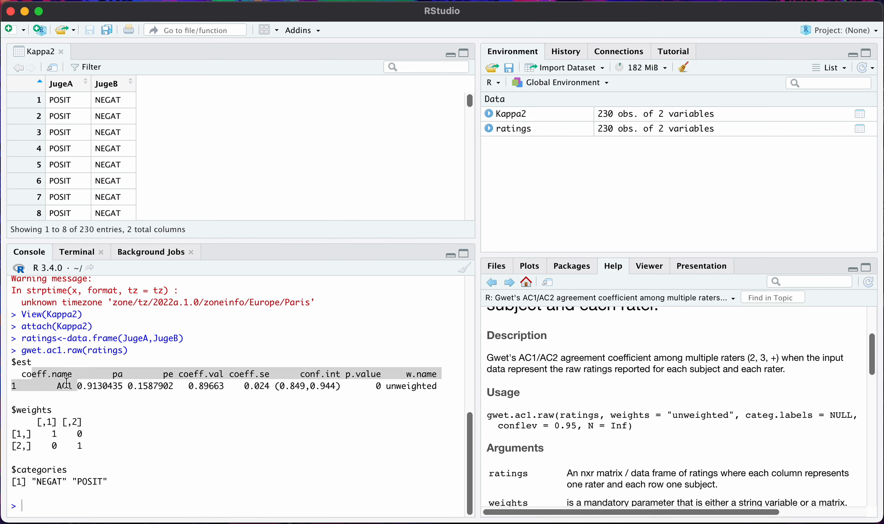
{"action": "left_click", "coordinate": [114, 389]}
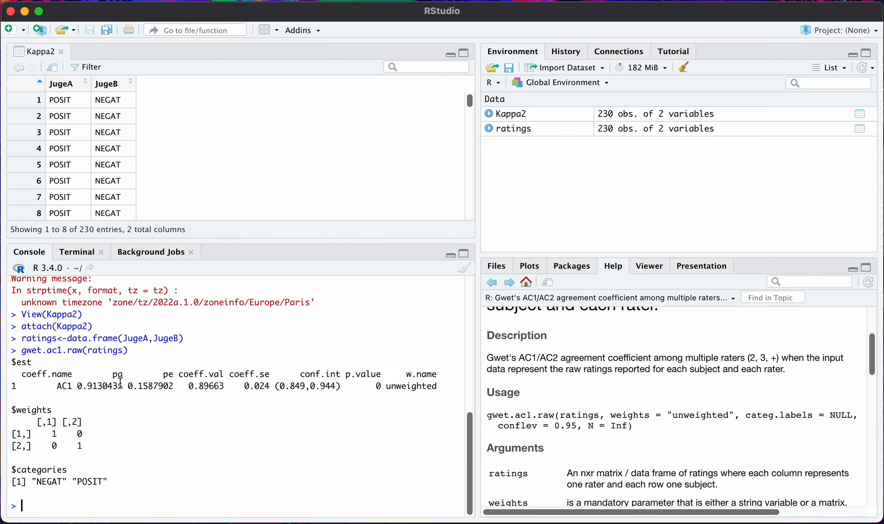
{"action": "left_click_drag", "start_coordinate": [122, 378], "coordinate": [88, 385]}
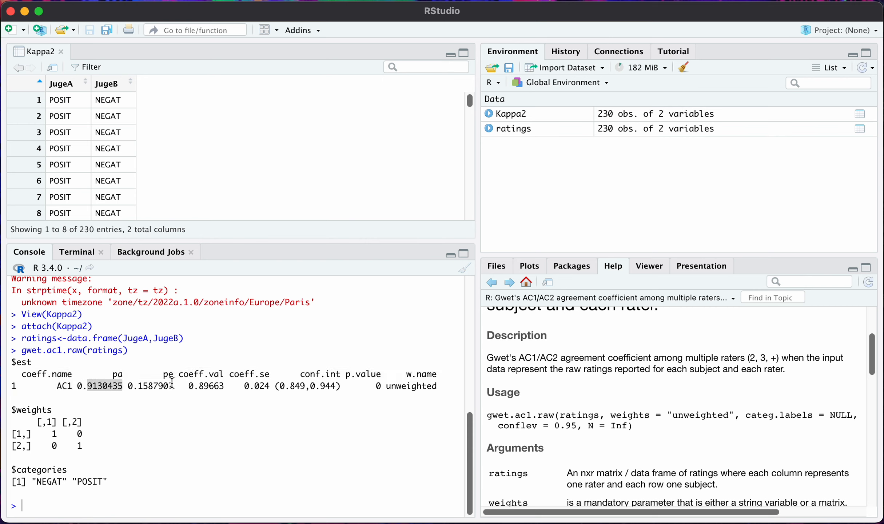
{"action": "left_click_drag", "start_coordinate": [173, 385], "coordinate": [140, 384]}
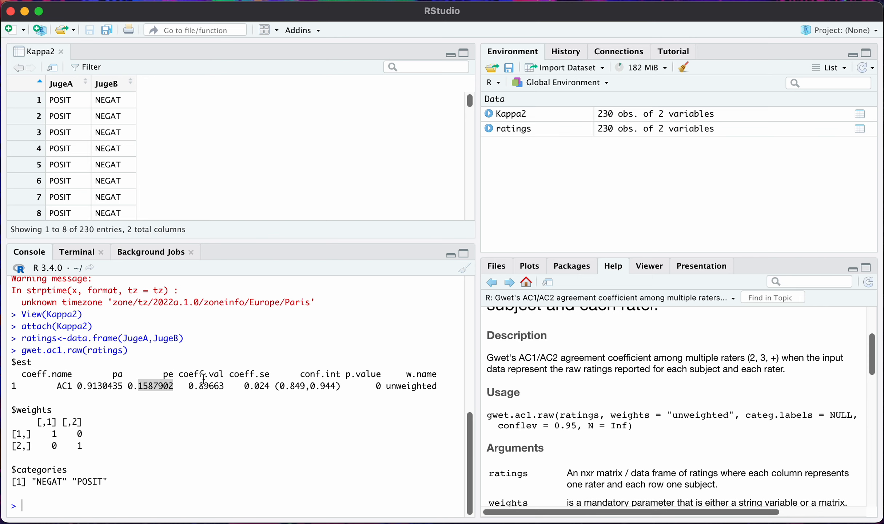
{"action": "left_click_drag", "start_coordinate": [199, 386], "coordinate": [224, 385]}
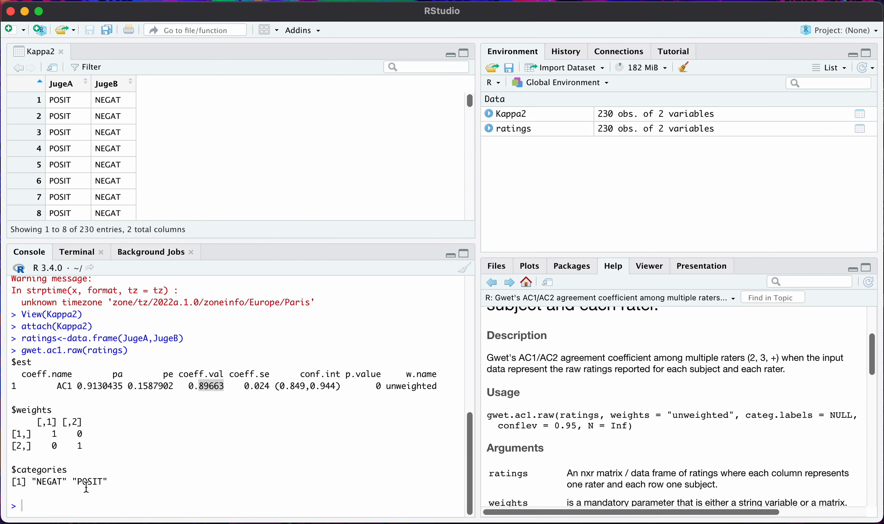
{"action": "left_click", "coordinate": [63, 497]}
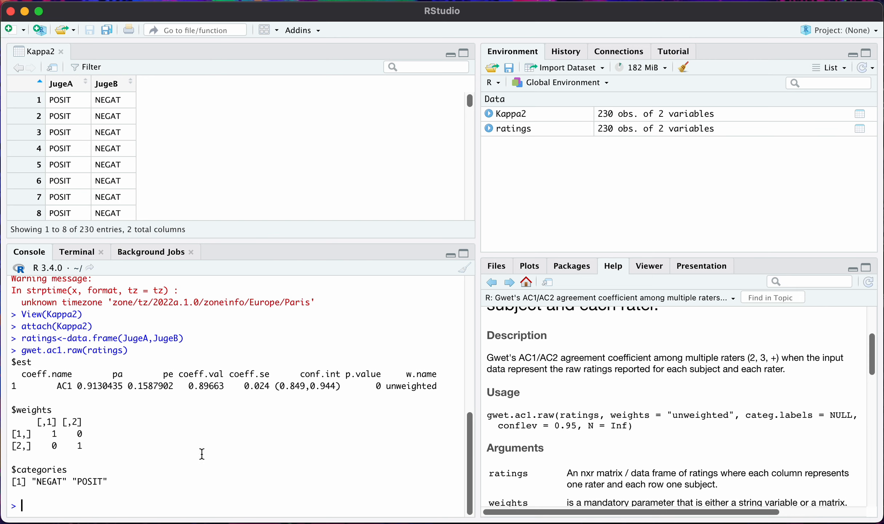